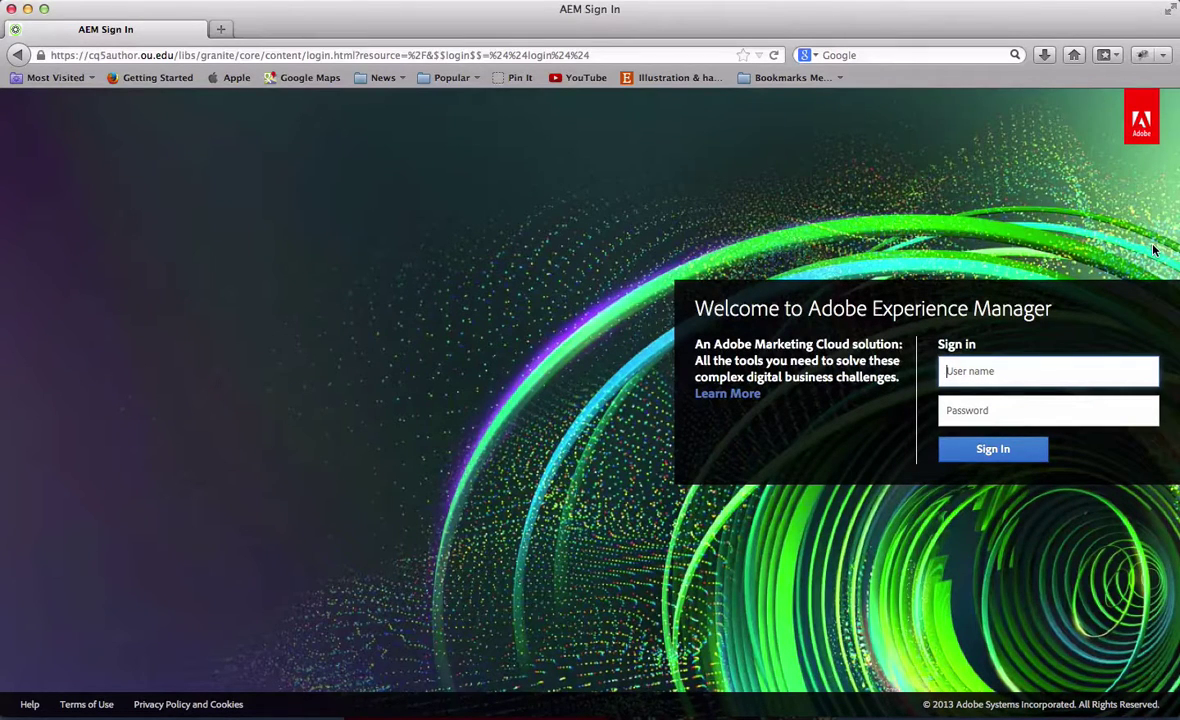
# Sign in to CQ5 with the account's user name and password
pyautogui.write('cmsh1546')
pyautogui.press('Tab')
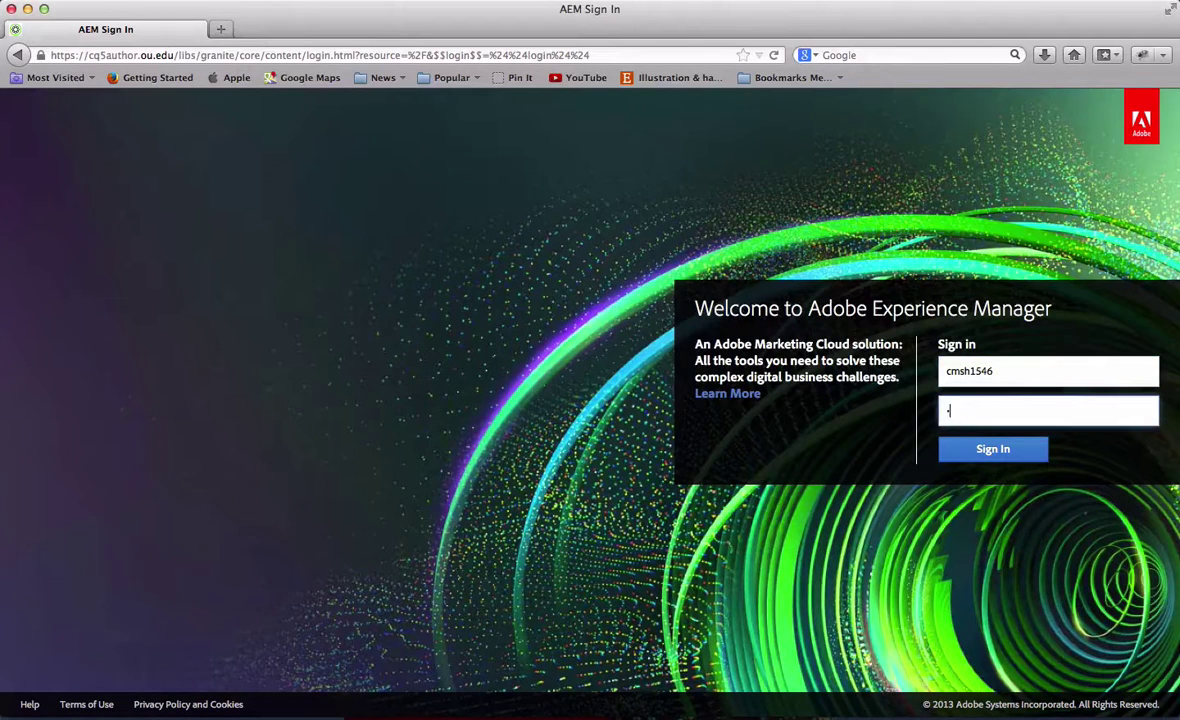
pyautogui.write('•••••••••')
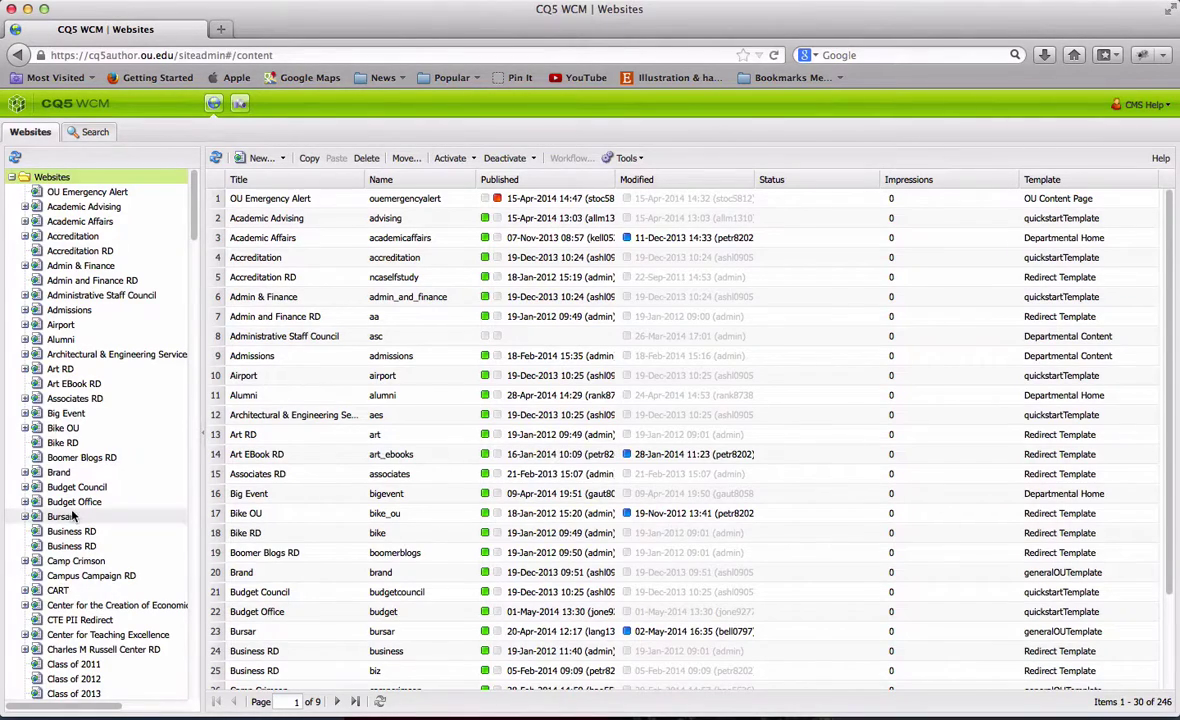
# Expand Webcomm and then About Webcomm in the site tree to list its 19 child pages
pyautogui.scroll(-15, 72, 500)
pyautogui.scroll(-20, 72, 511)
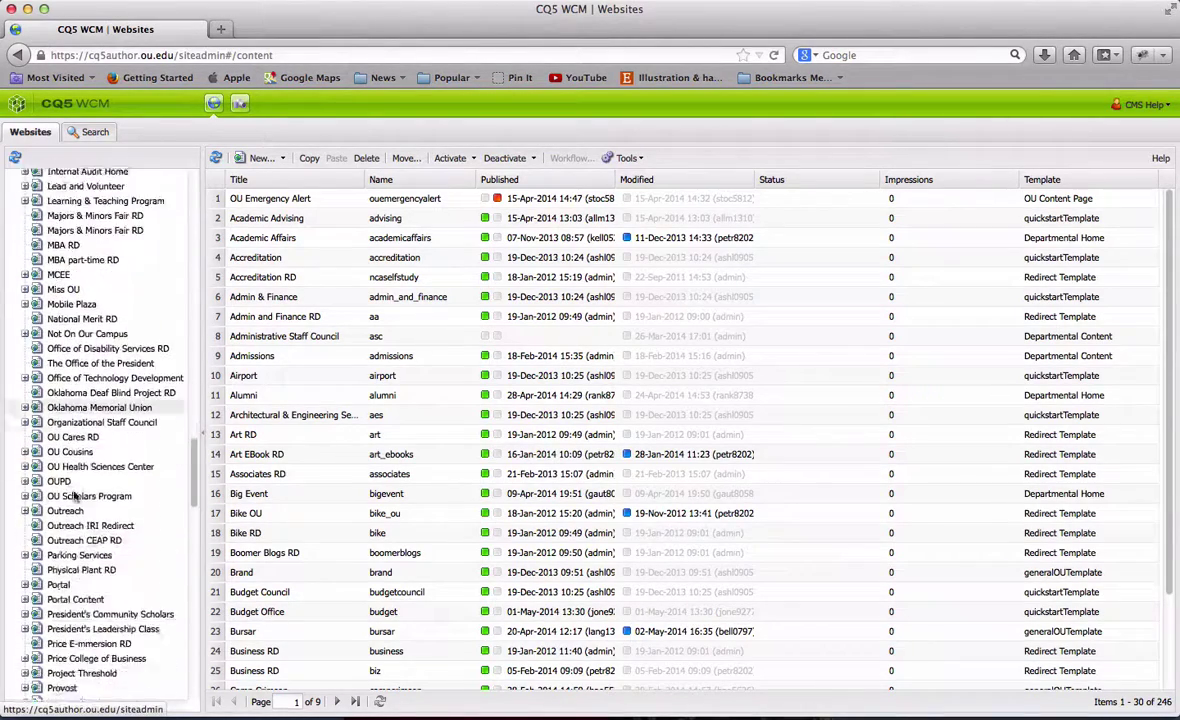
pyautogui.scroll(-10, 73, 490)
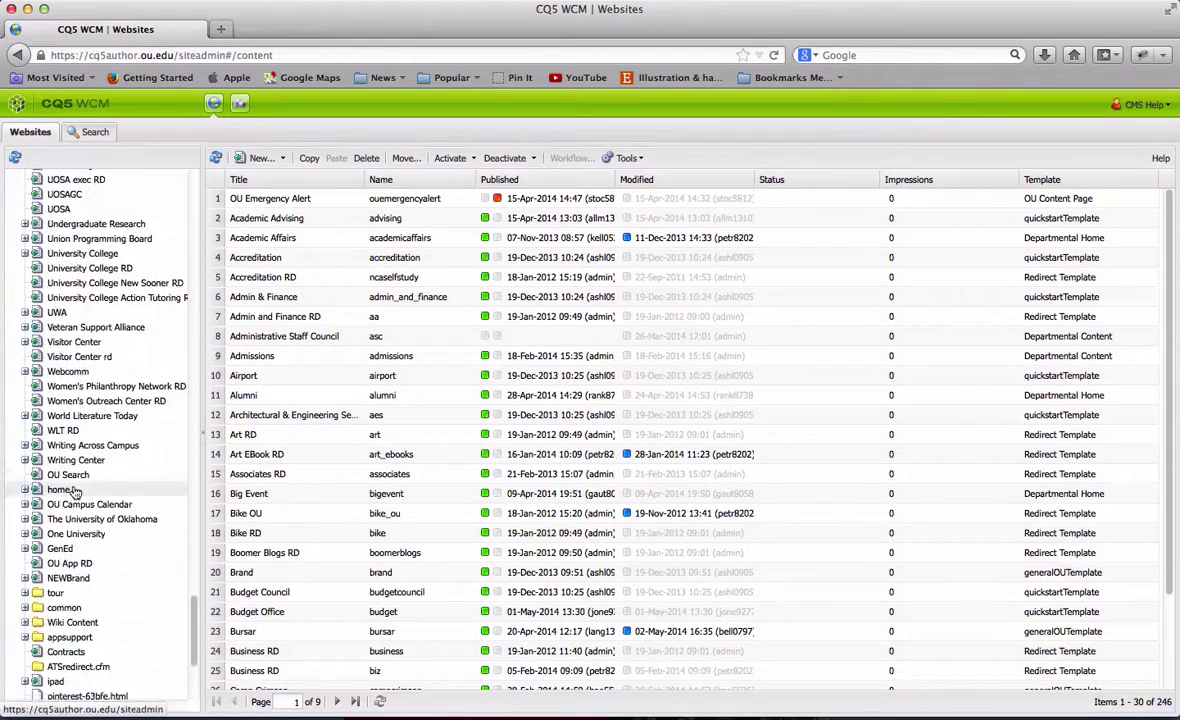
pyautogui.click(25, 364)
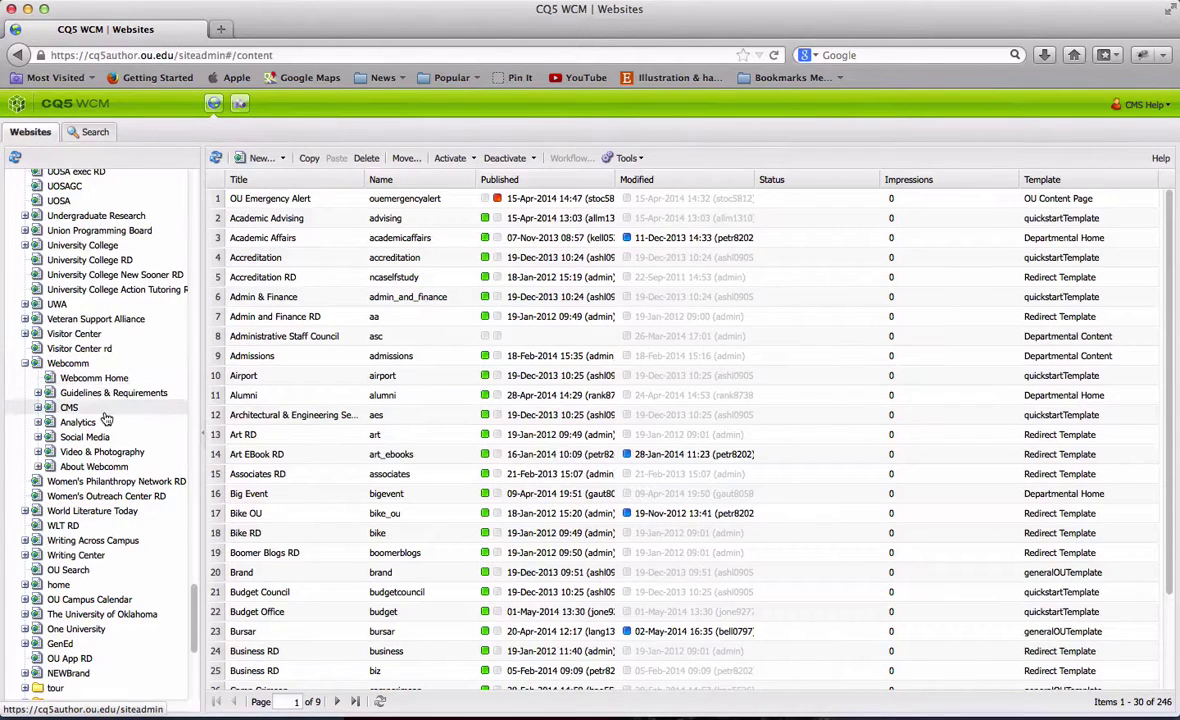
pyautogui.scroll(-1, 50, 420)
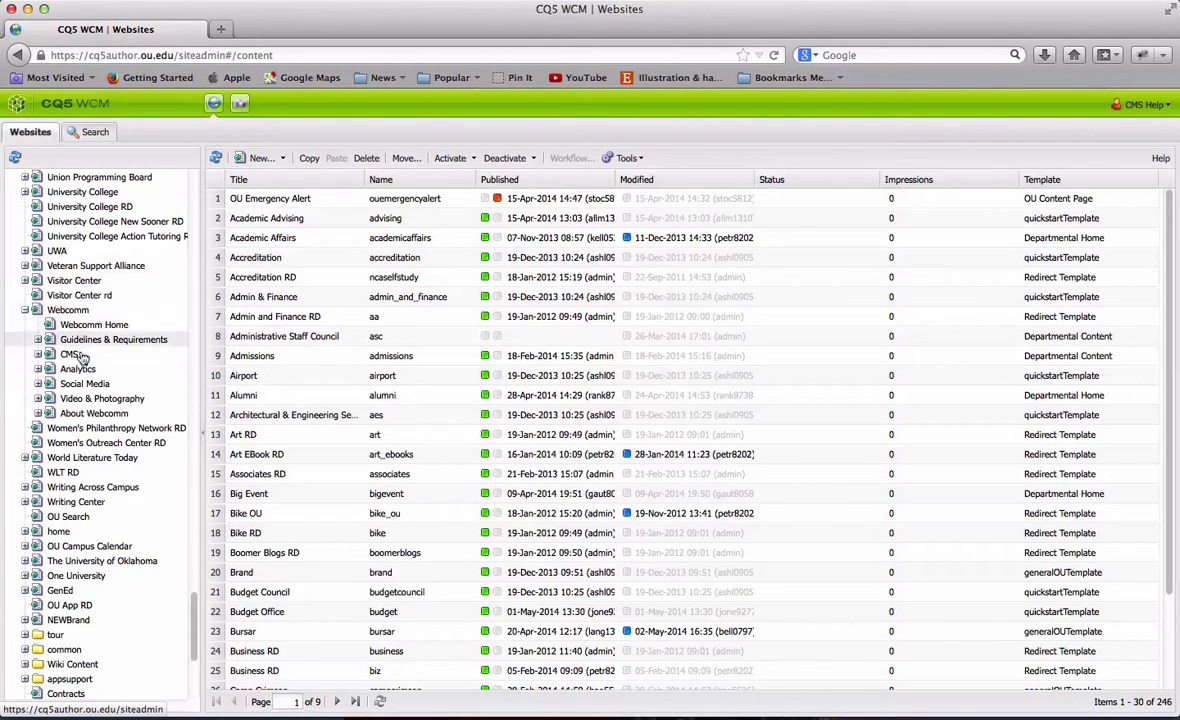
pyautogui.click(40, 414)
pyautogui.click(65, 414)
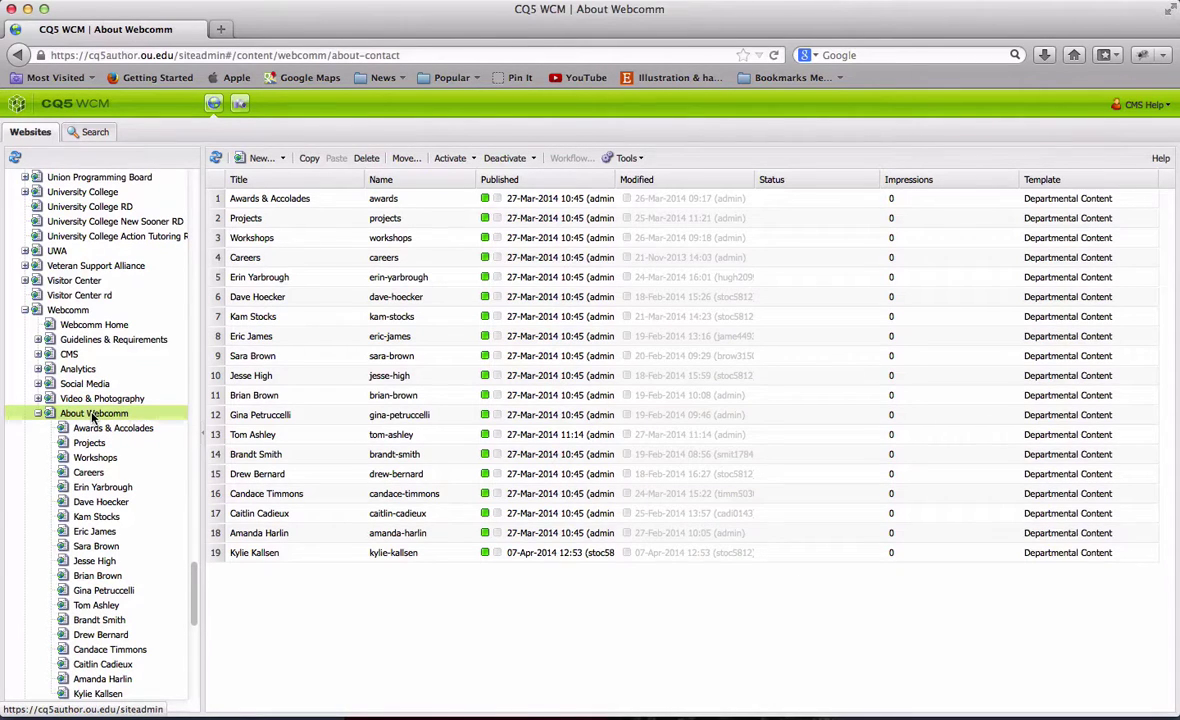
# Start a new page titled 'Test Page' and select the Departmental Content template
pyautogui.click(281, 158)
pyautogui.click(283, 179)
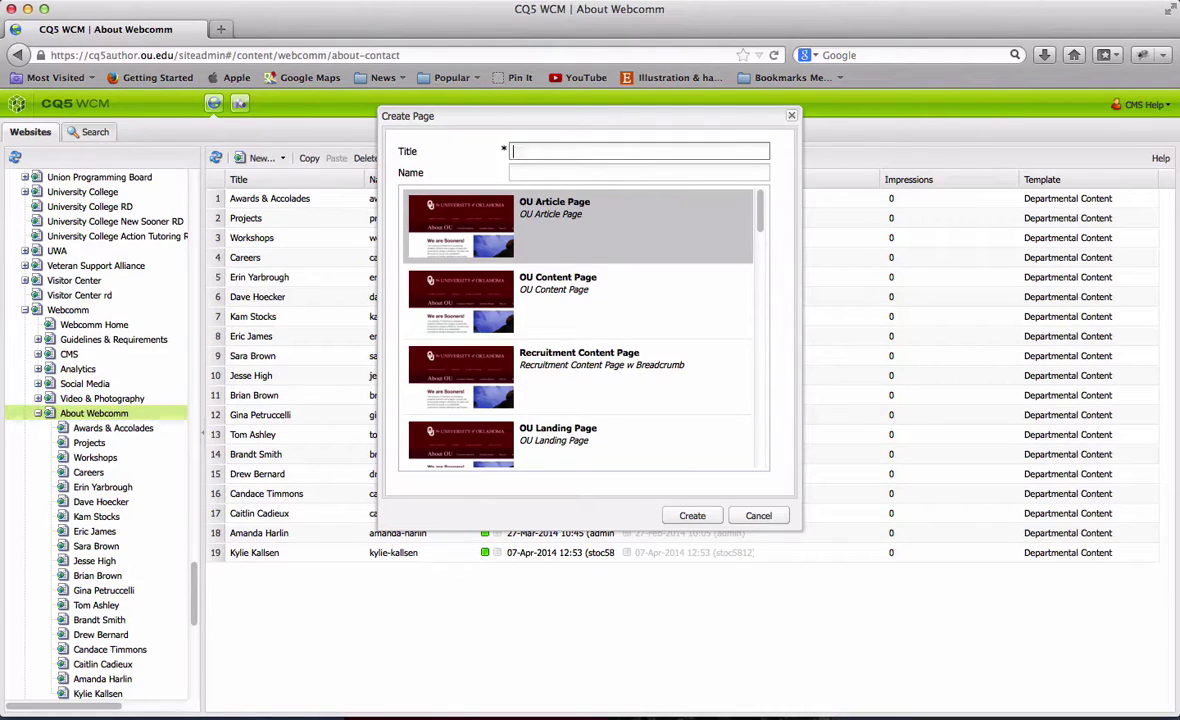
pyautogui.write('Test Page')
pyautogui.click(542, 175)
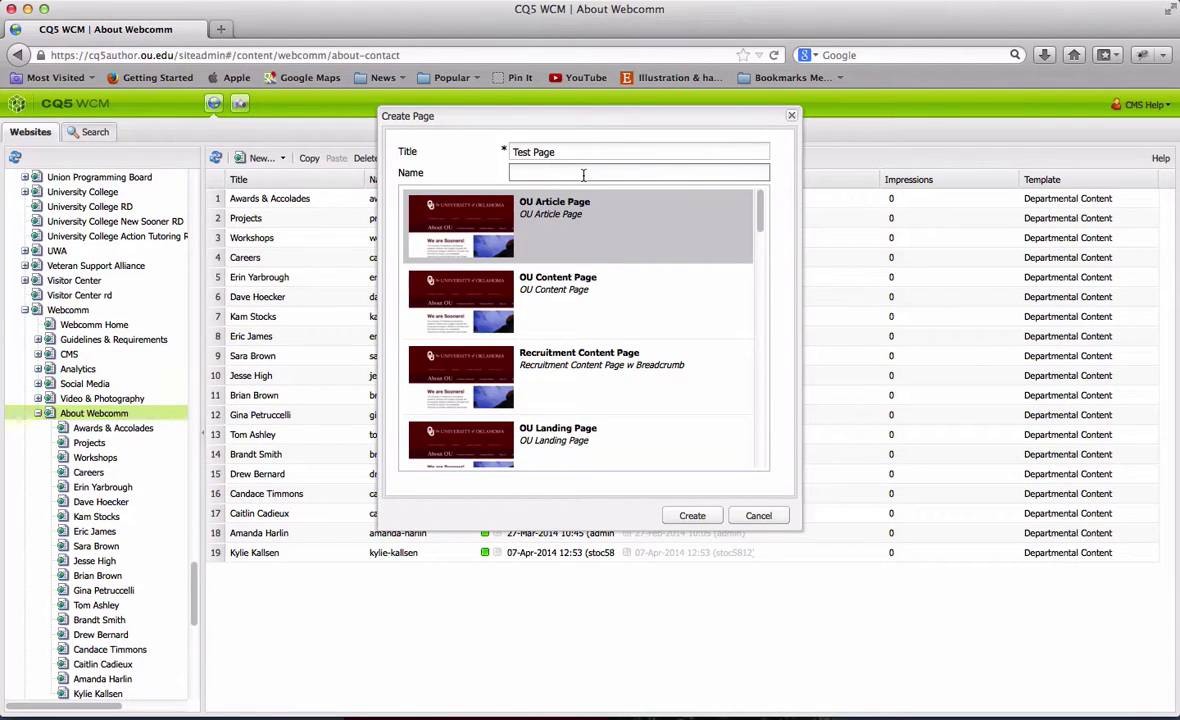
pyautogui.scroll(-3, 675, 325)
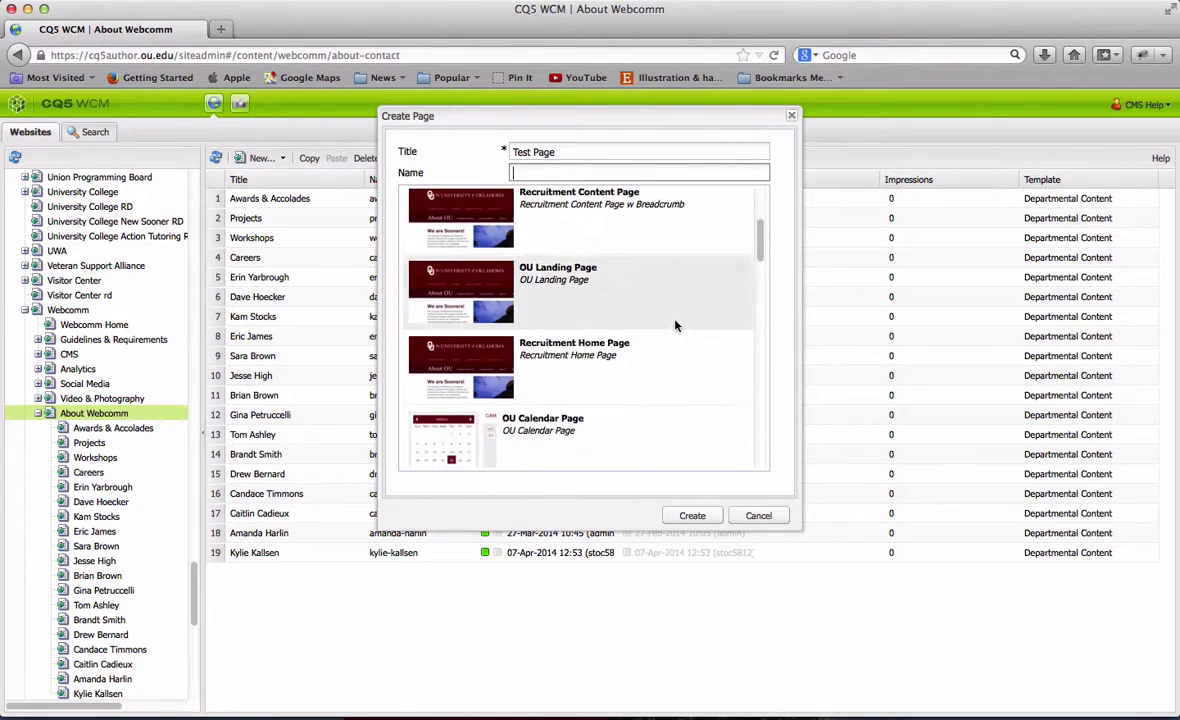
pyautogui.scroll(-10, 675, 325)
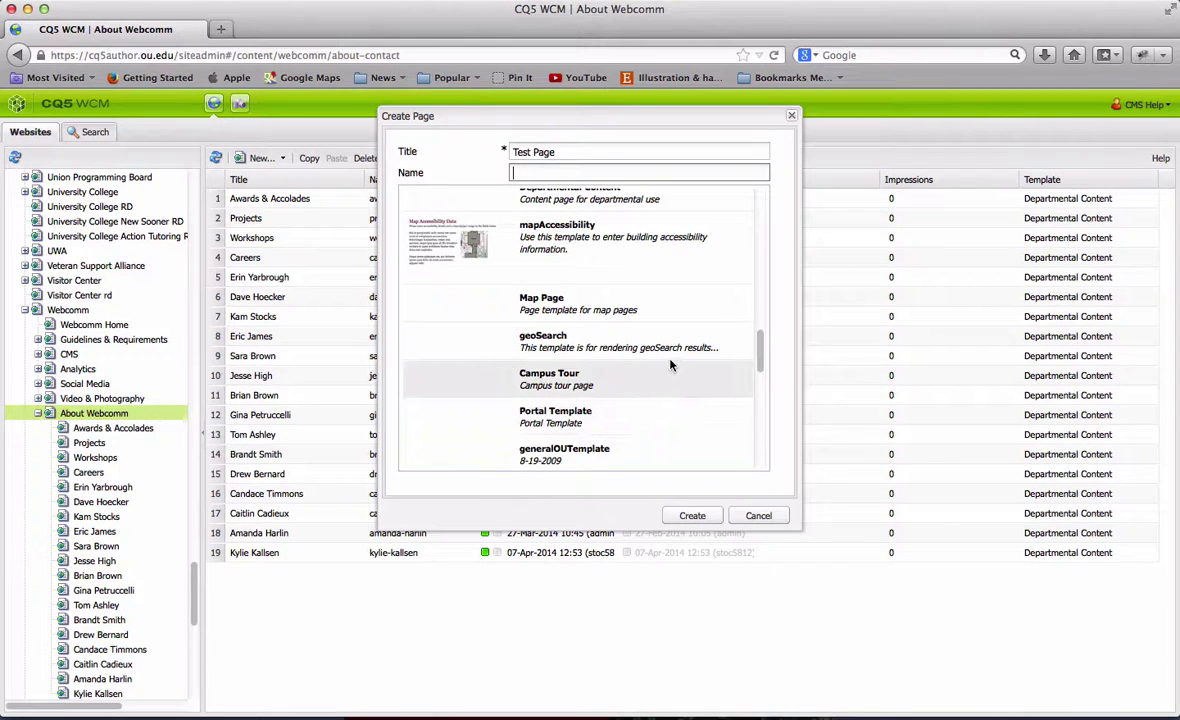
pyautogui.scroll(3, 671, 365)
pyautogui.scroll(1, 671, 365)
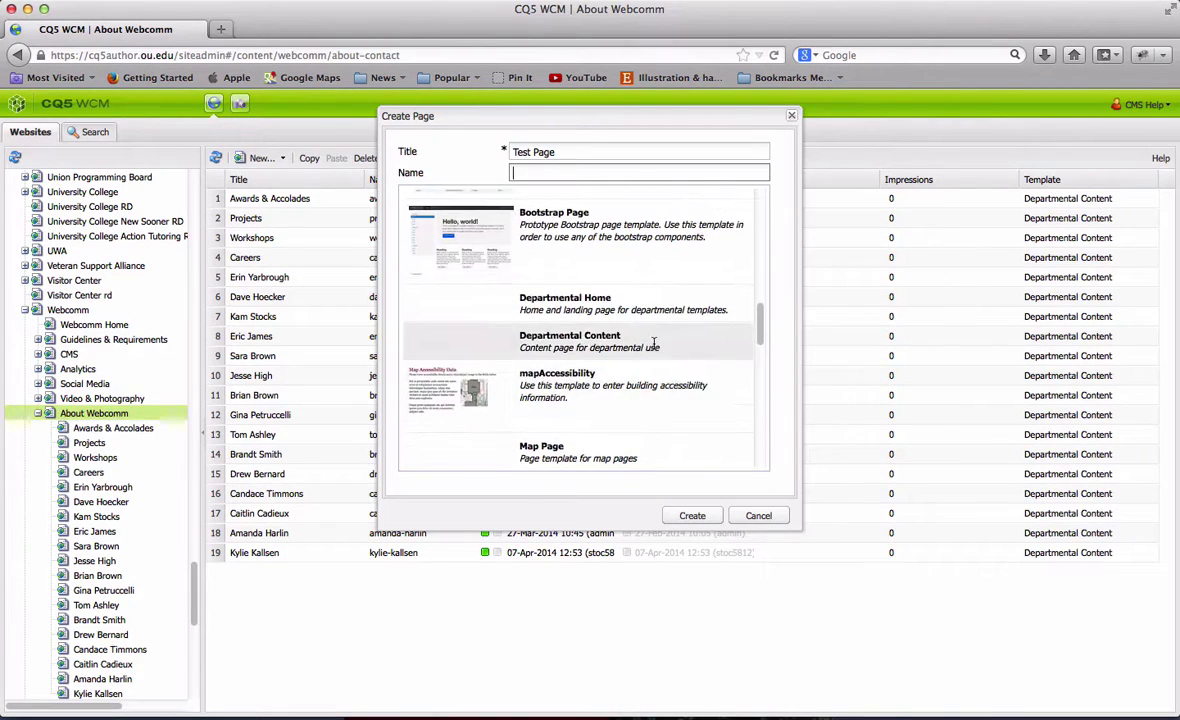
pyautogui.click(654, 343)
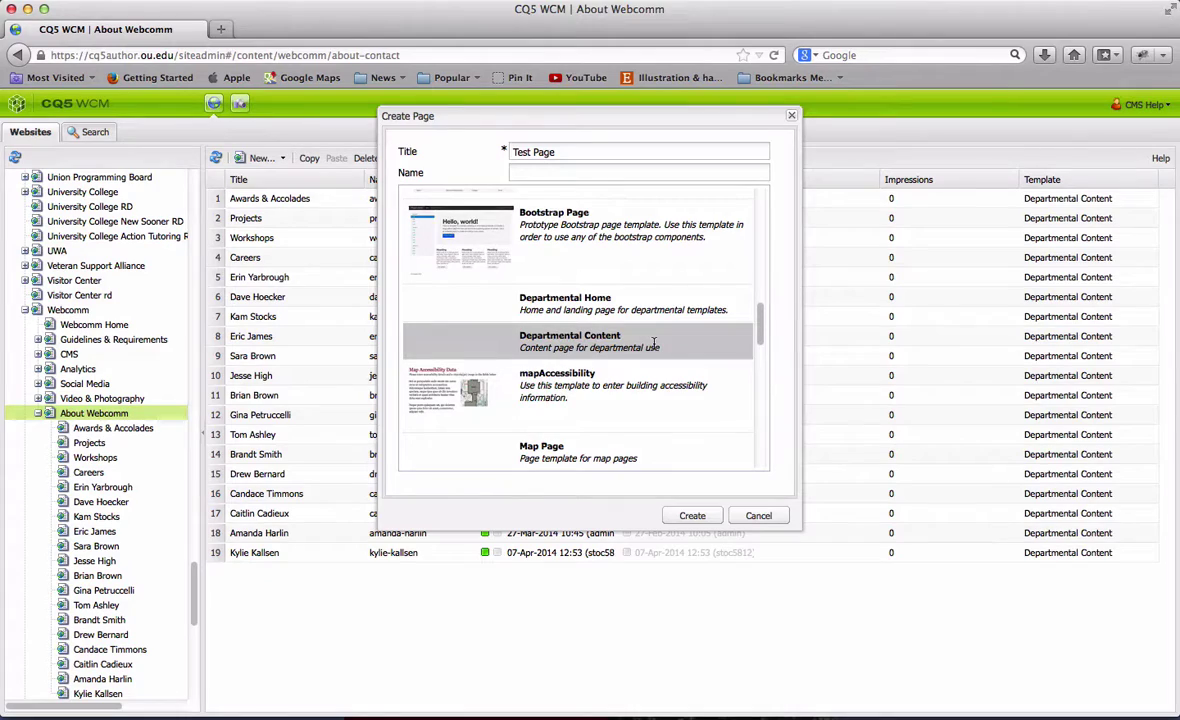
# Create Test Page, then open it from the page list in the editor
pyautogui.click(677, 517)
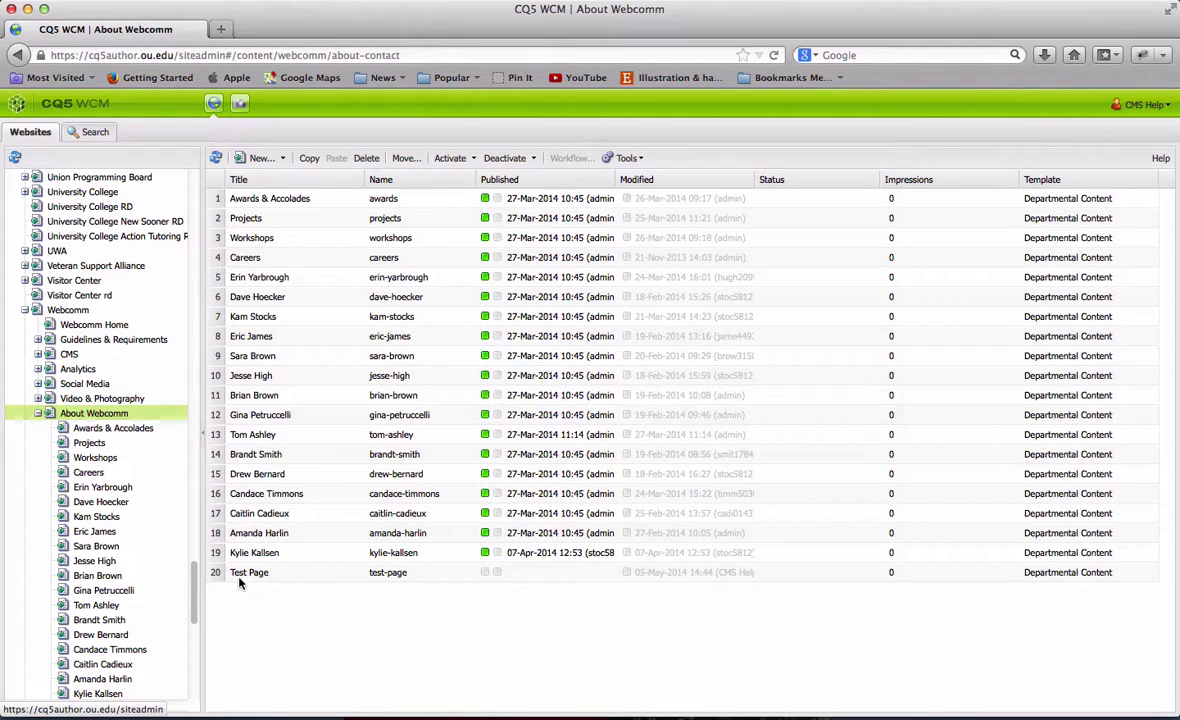
pyautogui.click(291, 577)
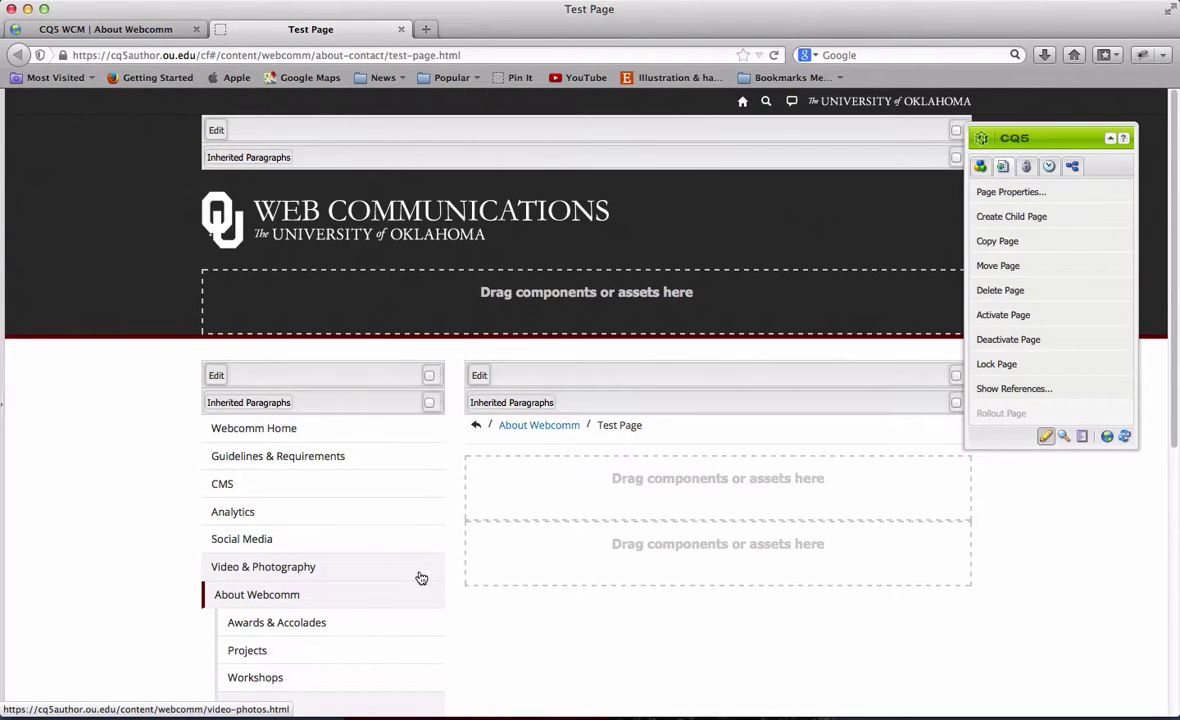
# Return to the About Webcomm page list and cancel Preferences, leaving Window Management unchanged
pyautogui.click(110, 30)
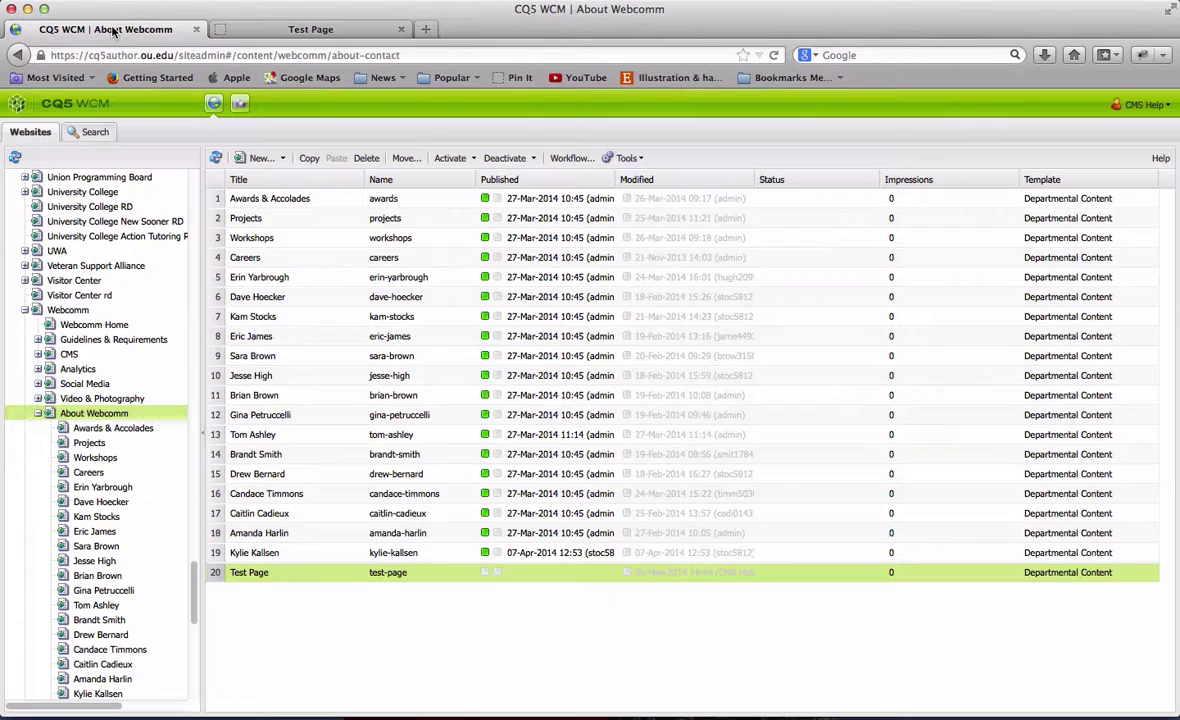
pyautogui.click(1137, 110)
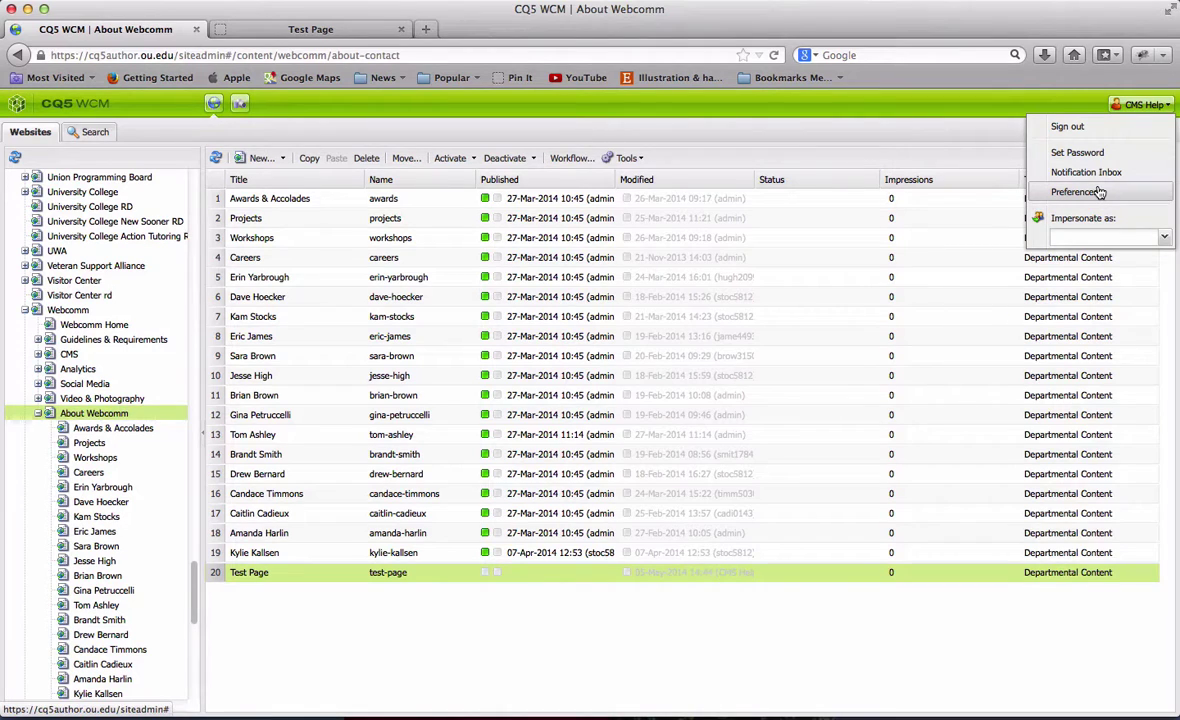
pyautogui.click(1099, 192)
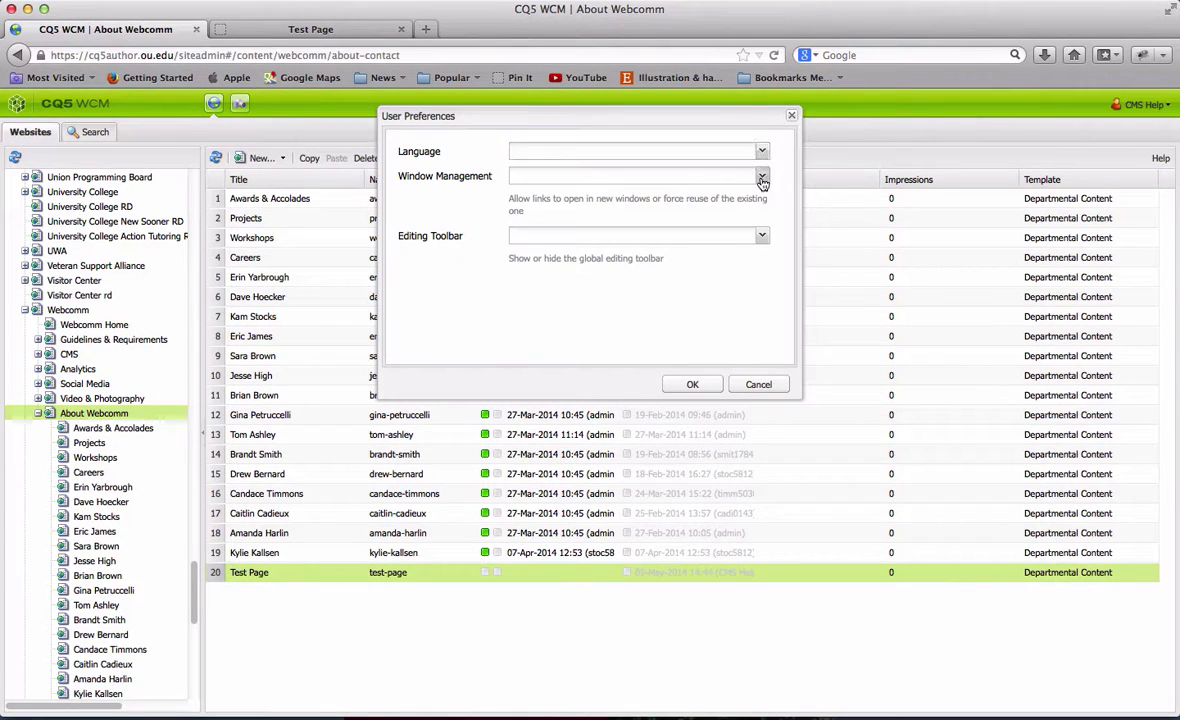
pyautogui.click(762, 179)
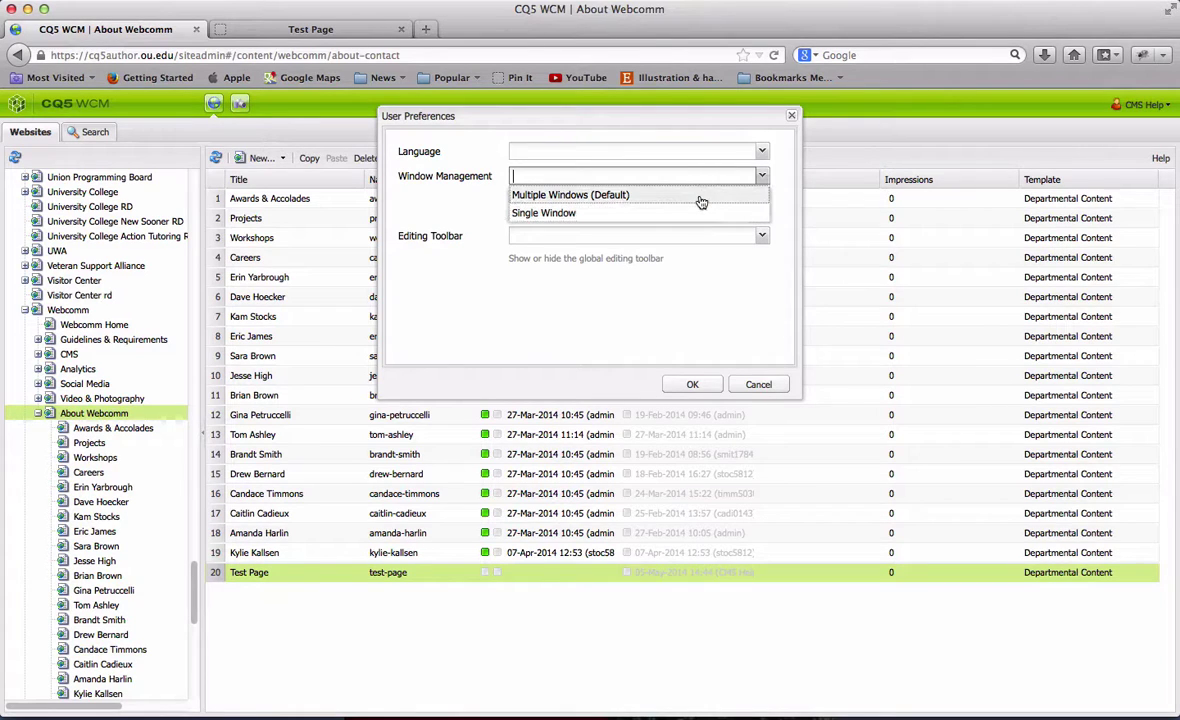
pyautogui.click(720, 177)
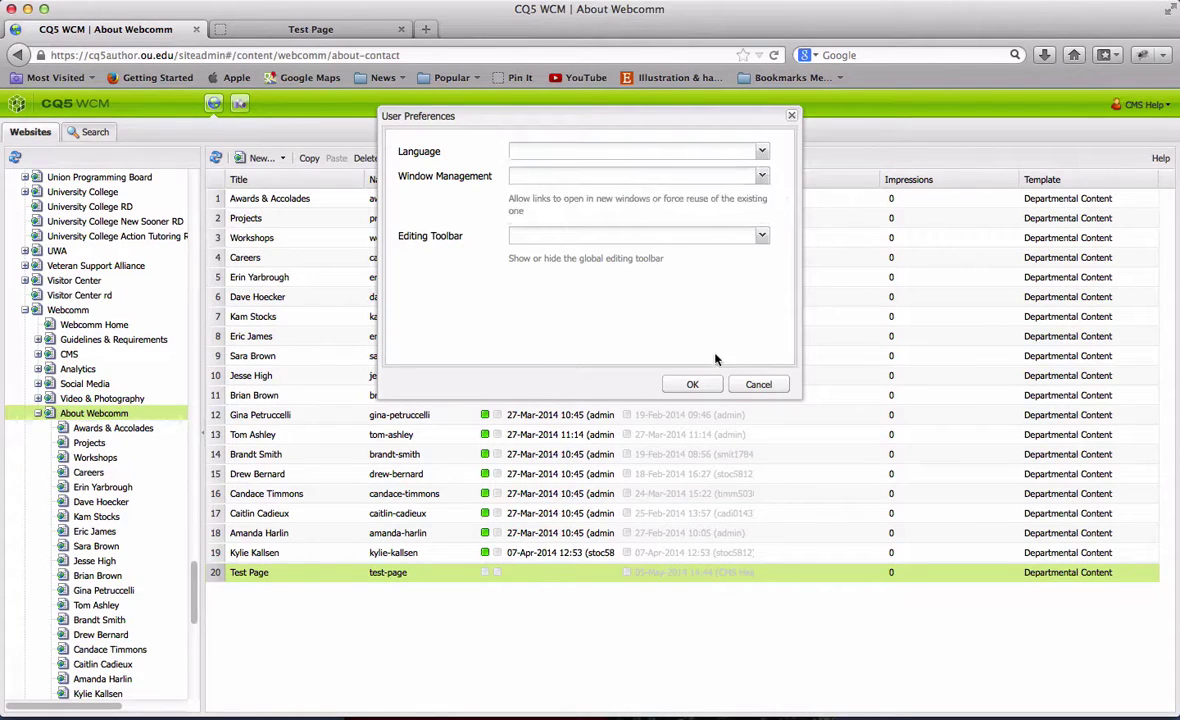
pyautogui.click(757, 383)
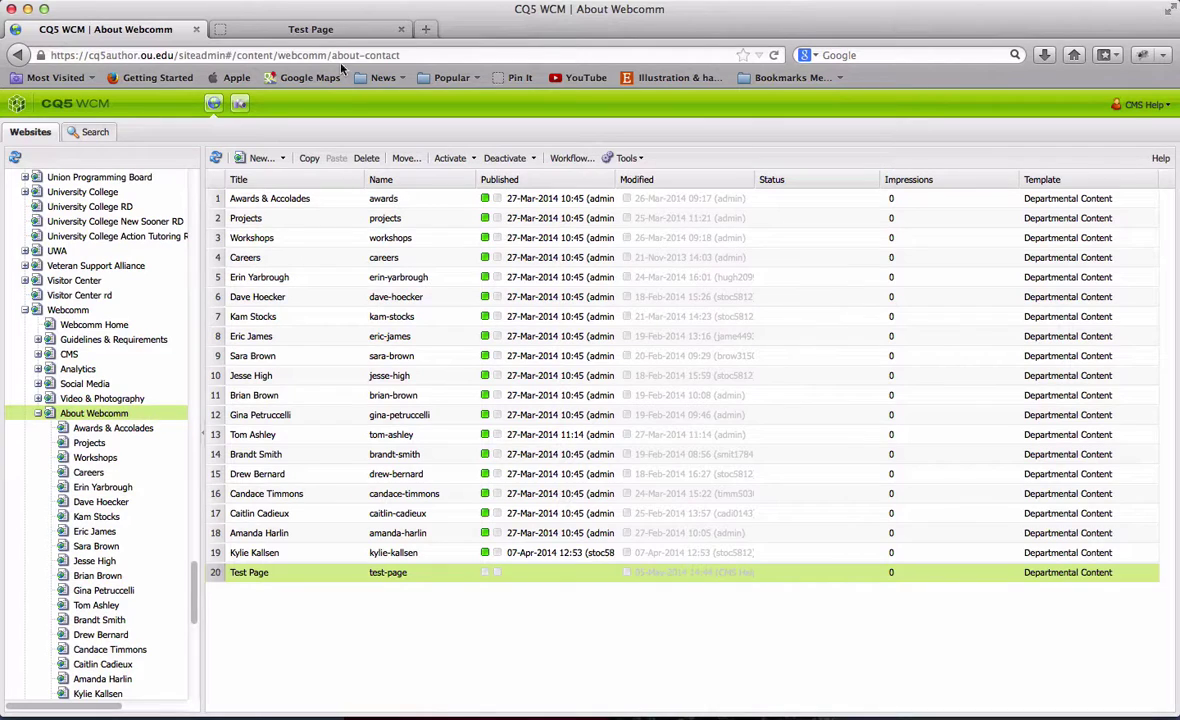
# Return to the Test Page editor, move the sidekick aside, and expand the Content Finder assets
pyautogui.click(330, 31)
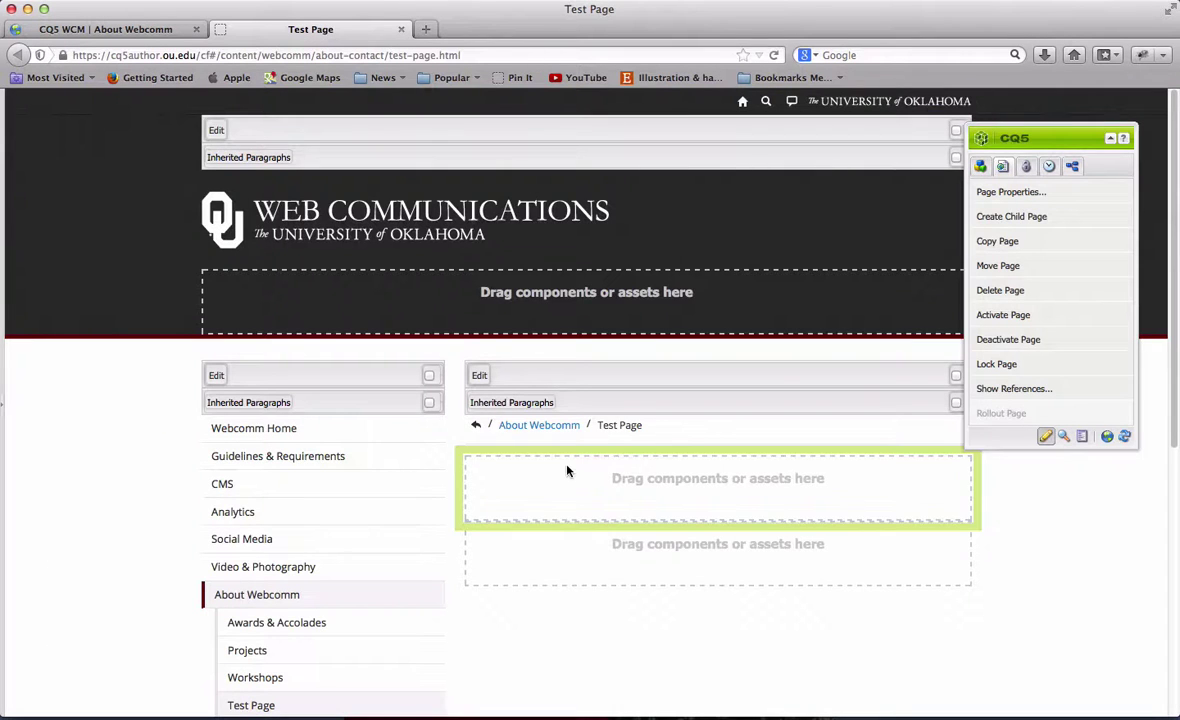
pyautogui.scroll(-1, 566, 469)
pyautogui.scroll(-2, 566, 469)
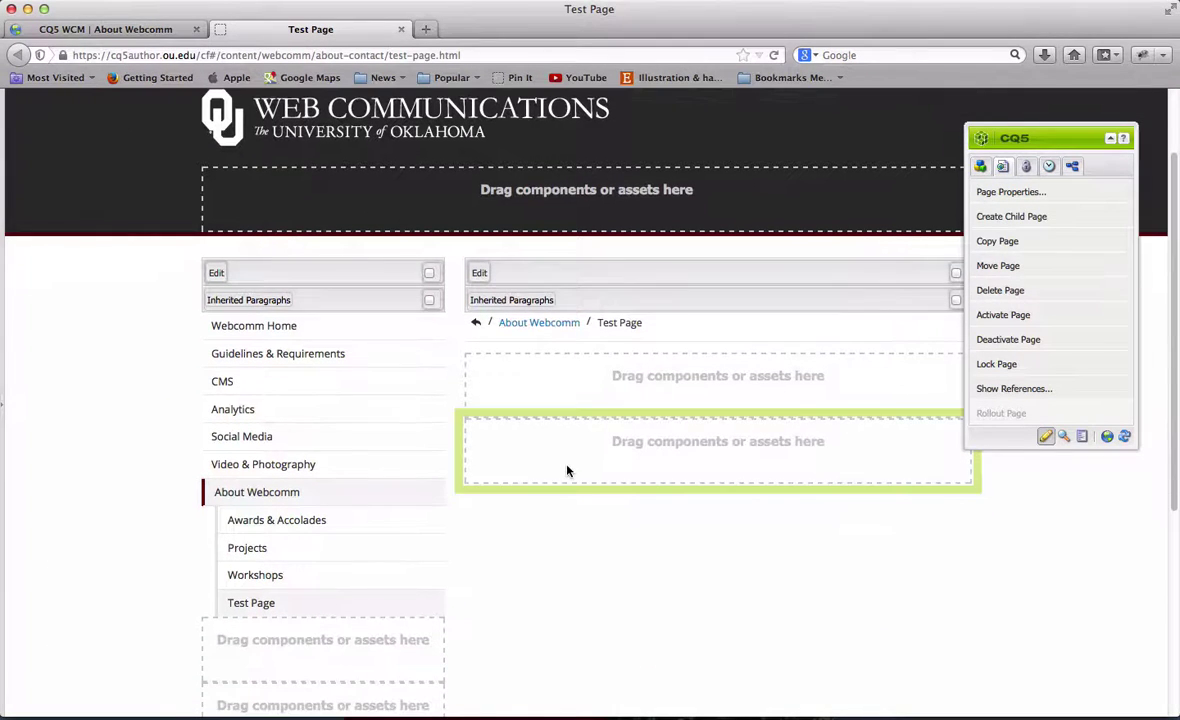
pyautogui.moveTo(1050, 139); pyautogui.dragTo(1090, 167)
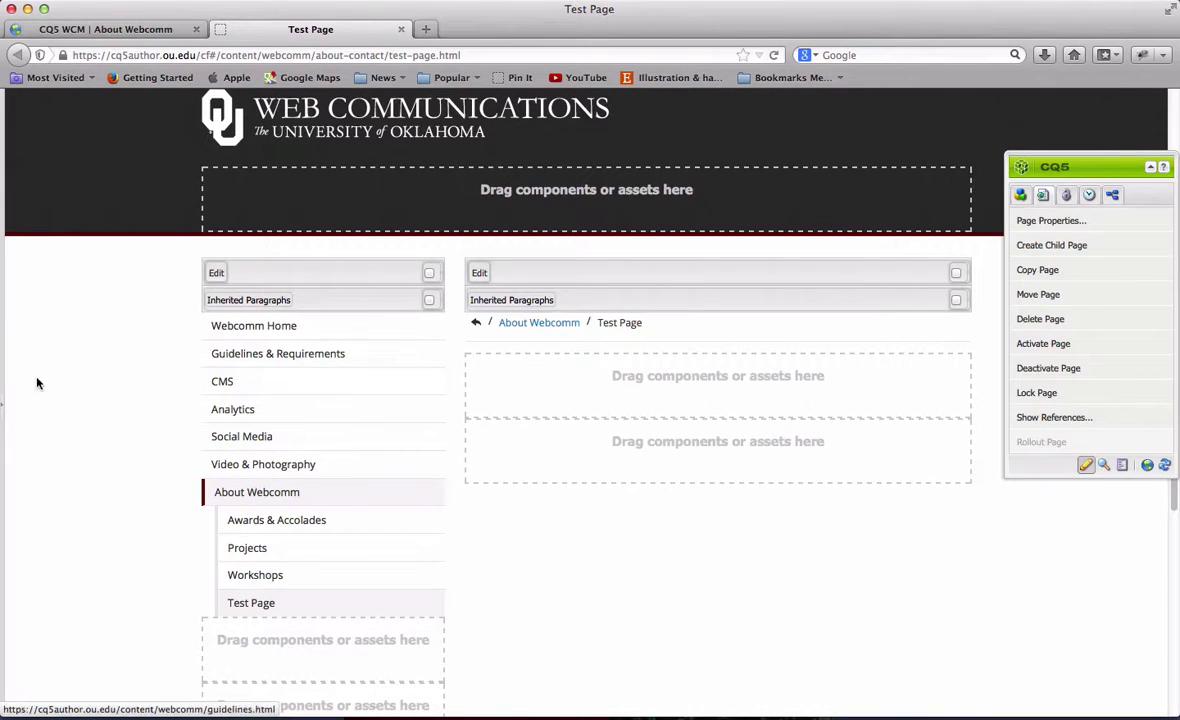
pyautogui.click(3, 401)
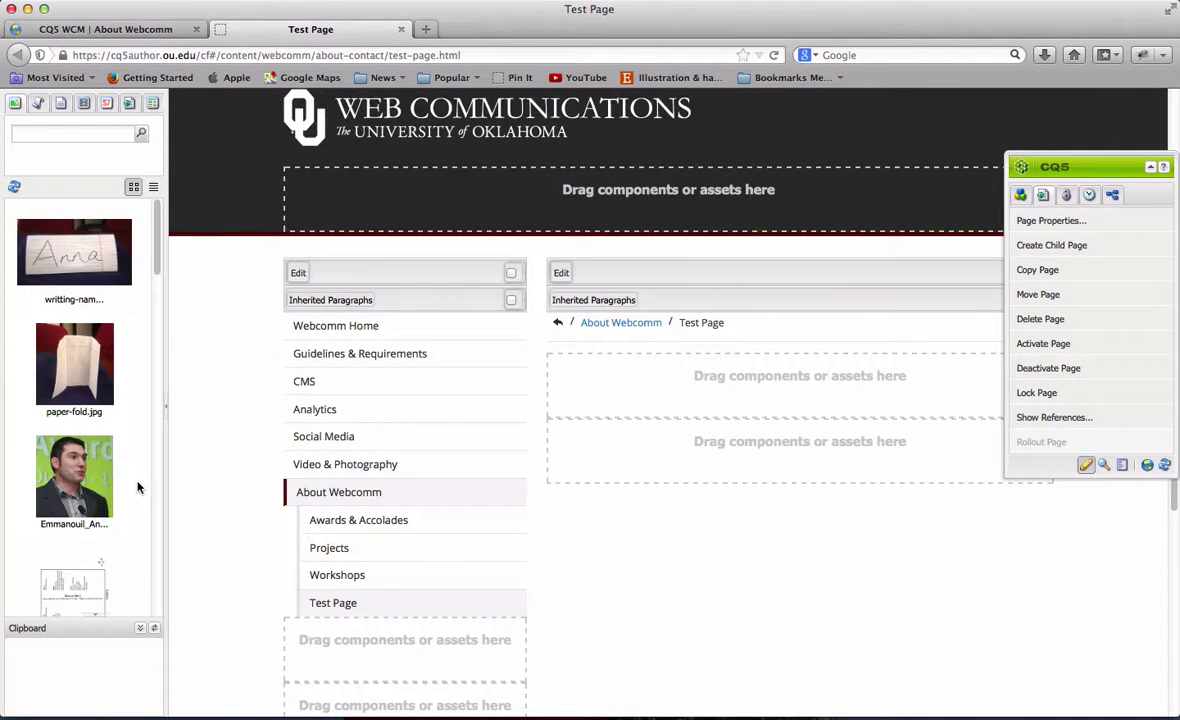
pyautogui.scroll(-3, 137, 487)
pyautogui.scroll(3, 137, 487)
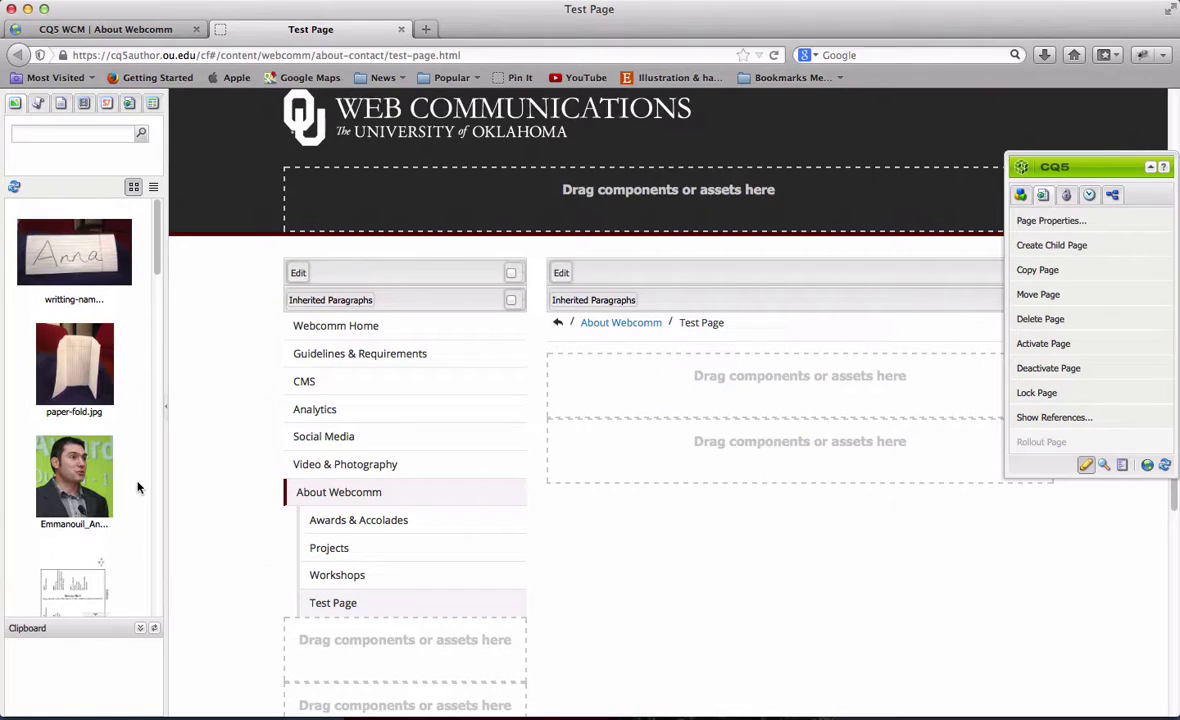